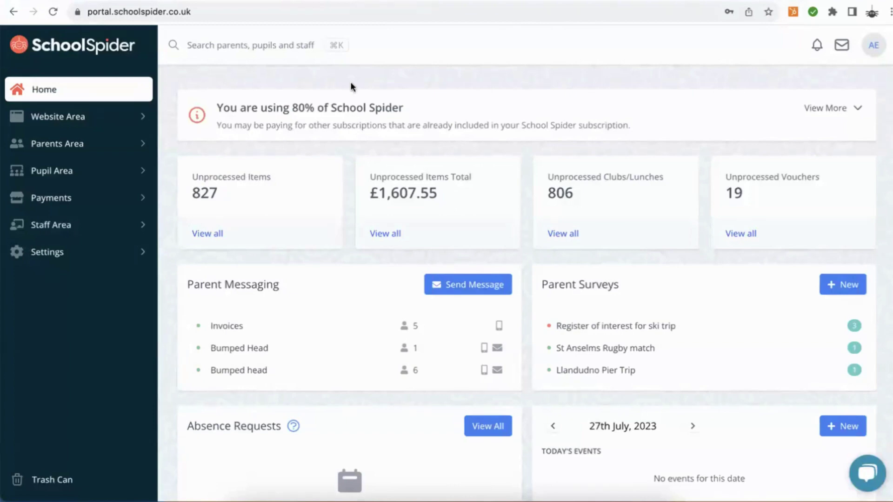
# Step: Open the Surveys & Forms list from the Parents Area in the sidebar
pyautogui.click(54, 144)
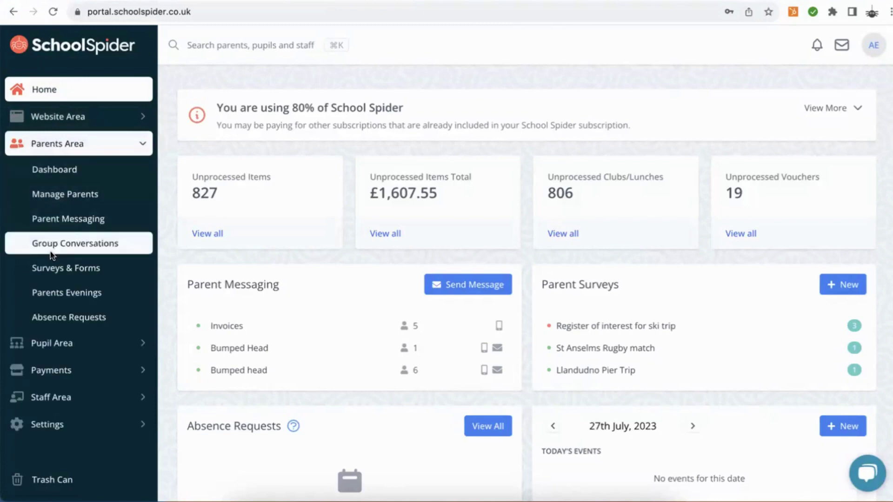
pyautogui.click(65, 270)
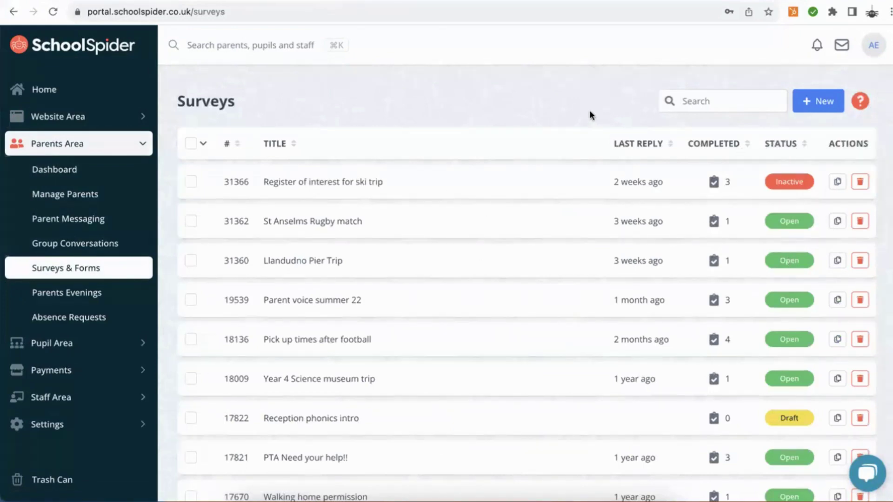
# Step: Create a new blank survey with + New
pyautogui.click(817, 103)
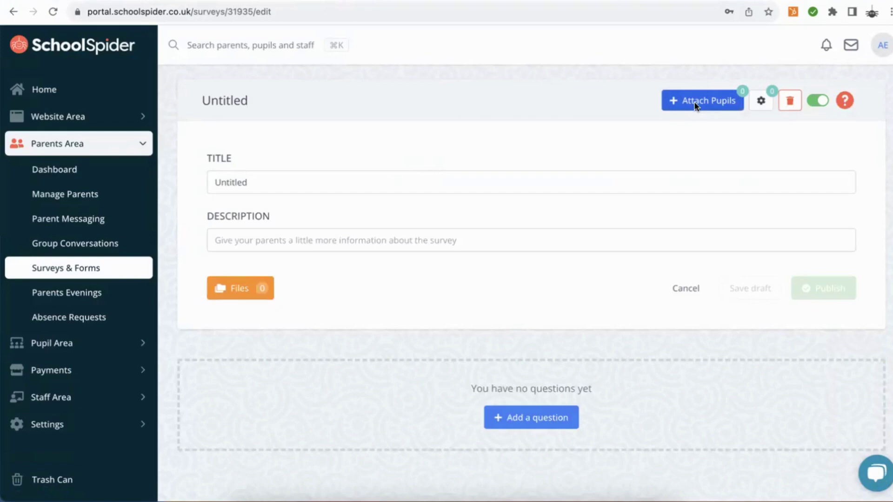
# Step: Attach the All Pupils group's 9 pupils to the survey and confirm
pyautogui.click(694, 101)
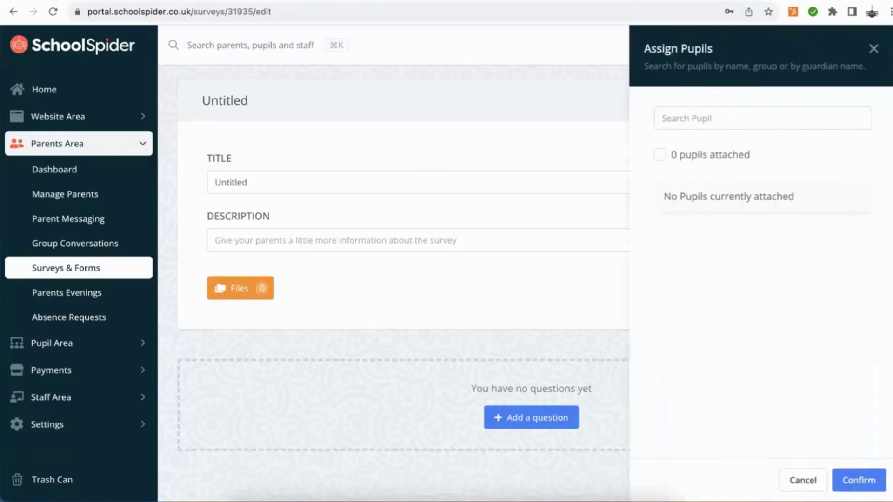
pyautogui.click(710, 117)
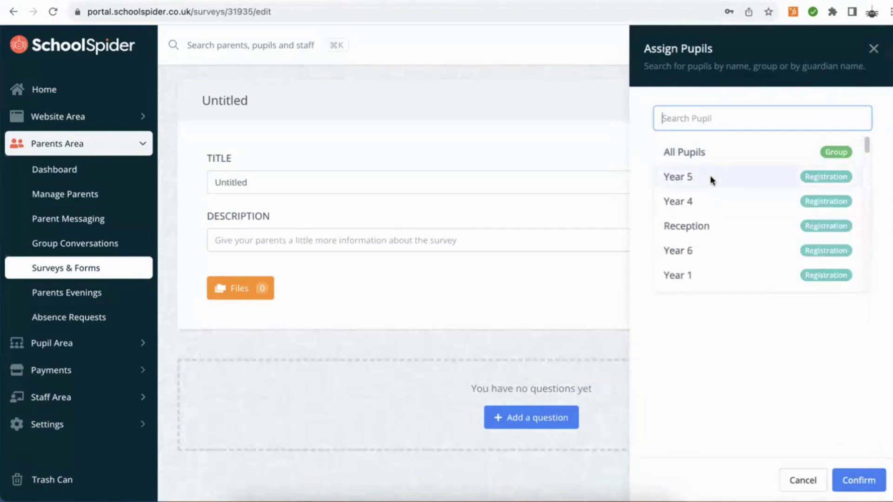
pyautogui.scroll(-5, 711, 175)
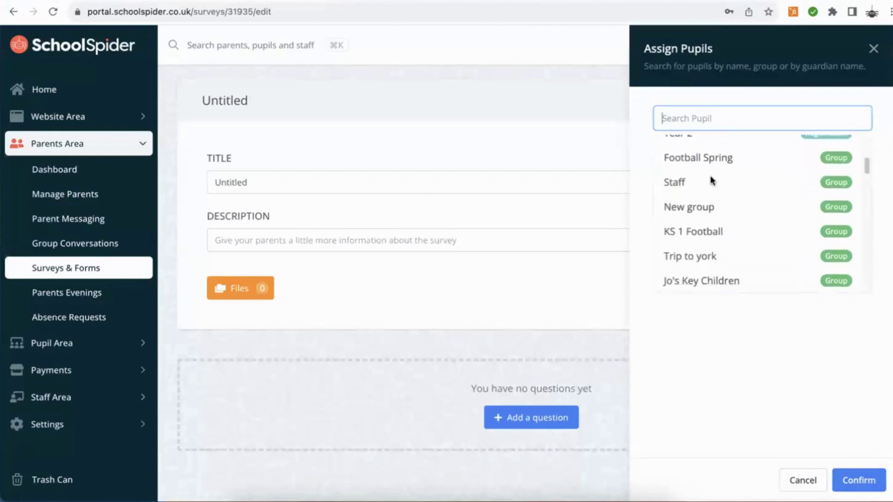
pyautogui.scroll(5, 757, 238)
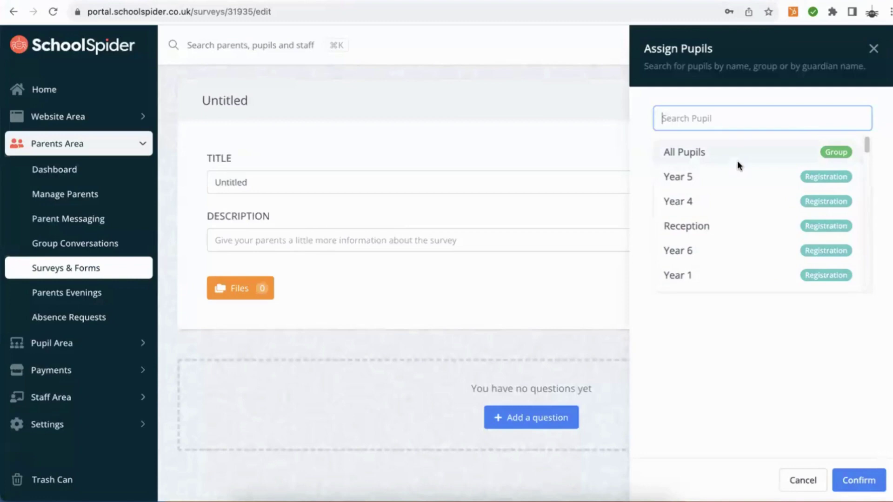
pyautogui.click(686, 151)
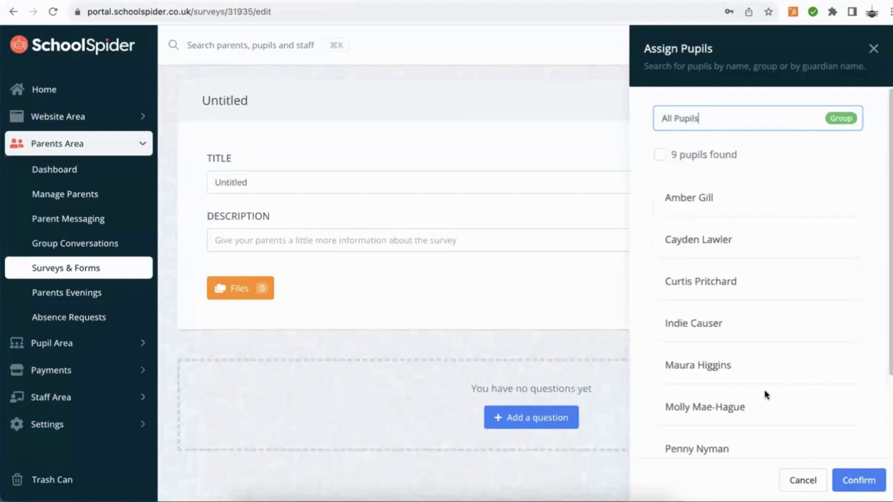
pyautogui.click(661, 154)
pyautogui.click(849, 152)
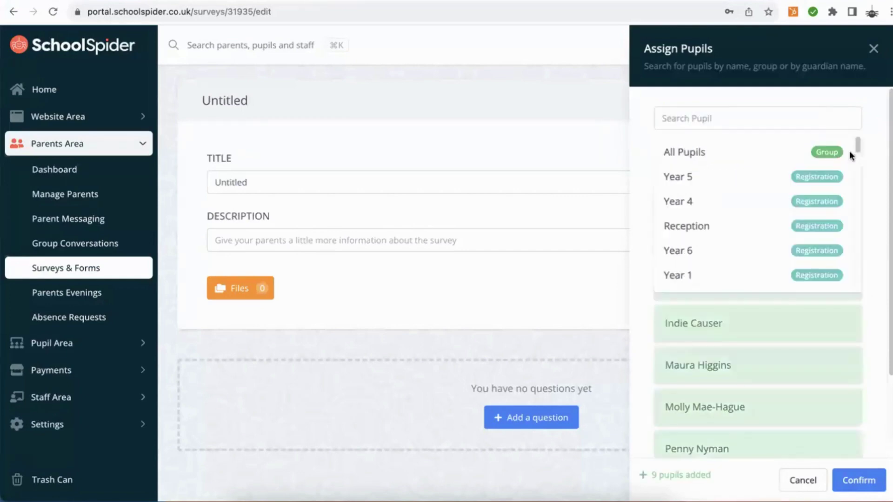
pyautogui.click(857, 479)
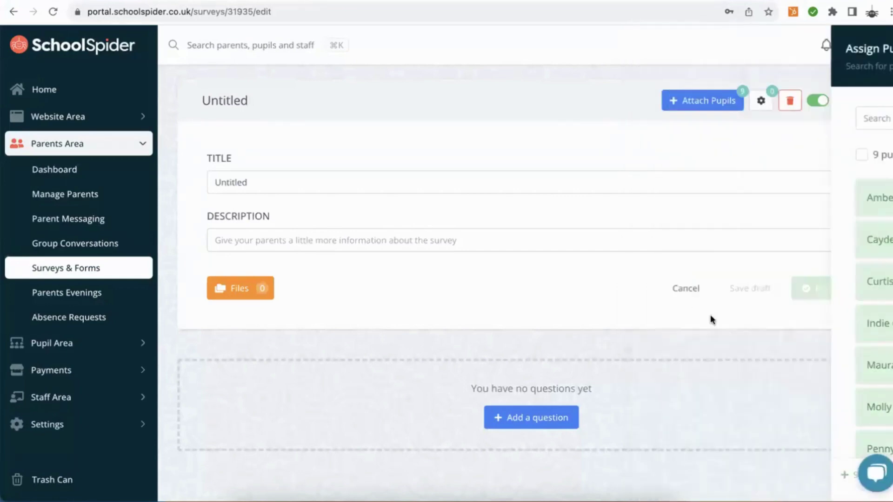
pyautogui.click(761, 99)
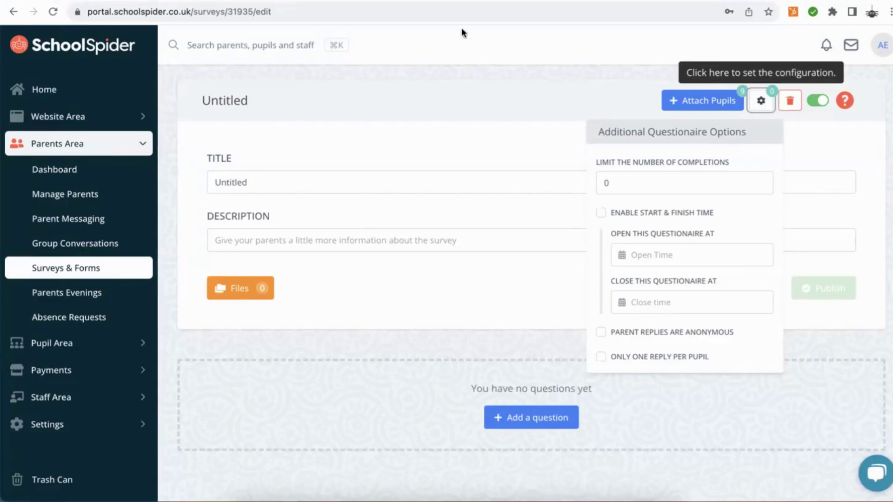
pyautogui.click(453, 144)
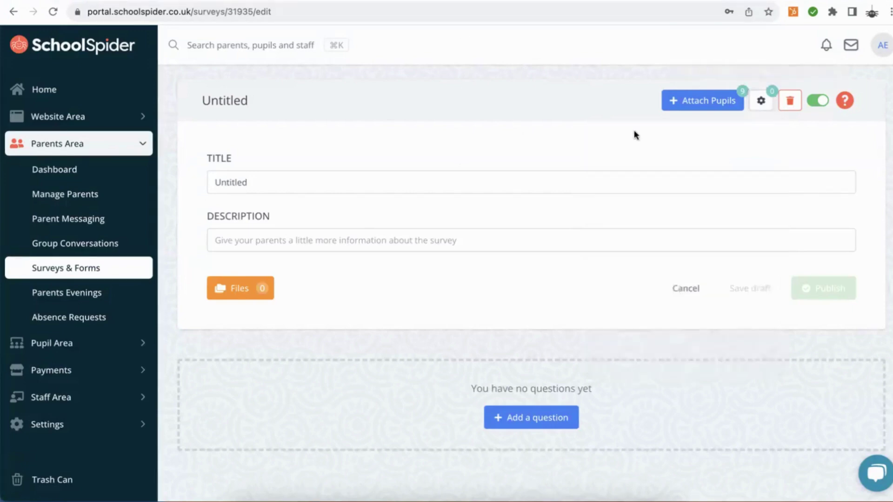
# Step: Enter 'Trip to Chester Zoo' as the survey title
pyautogui.click(276, 184)
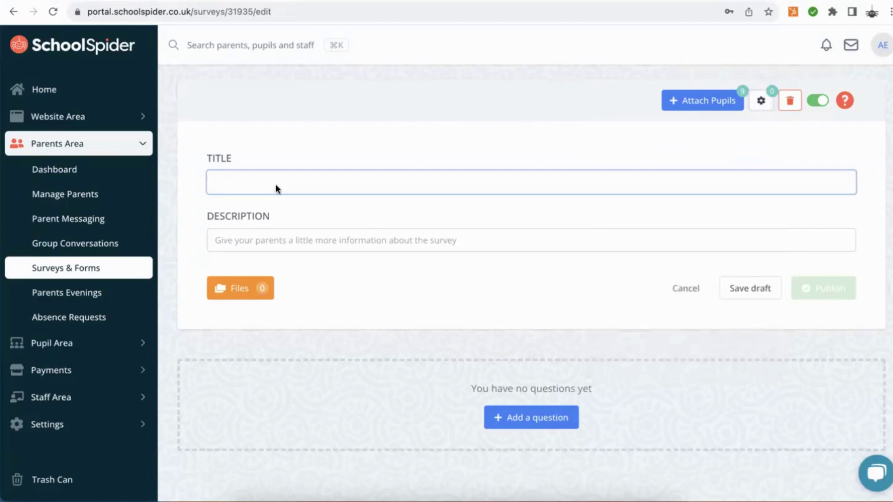
pyautogui.write('Trip to')
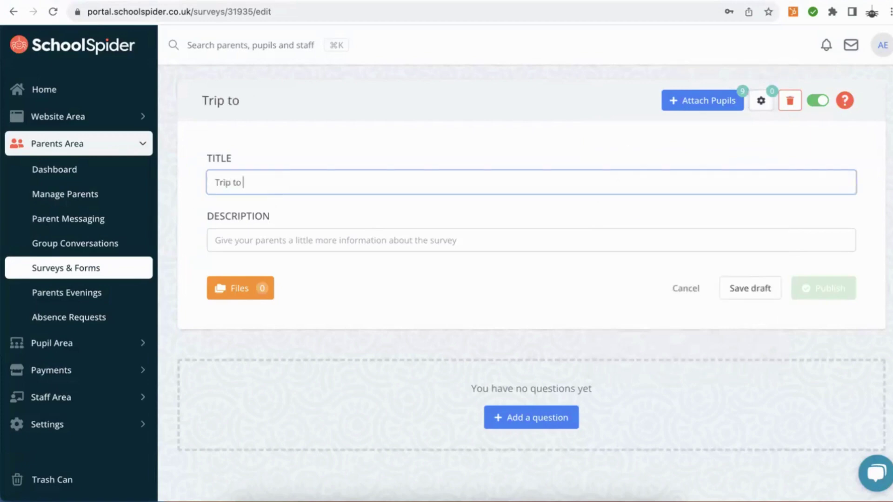
pyautogui.write(' Chester')
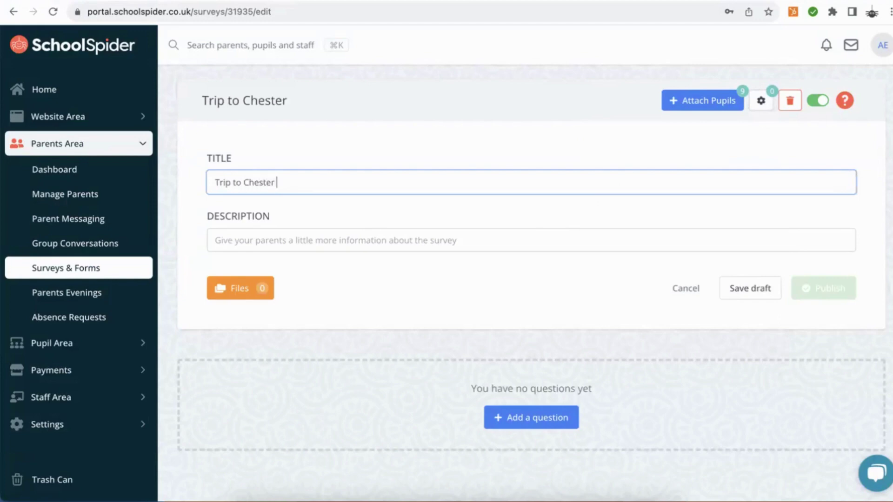
pyautogui.write(' Zoo')
pyautogui.click(264, 239)
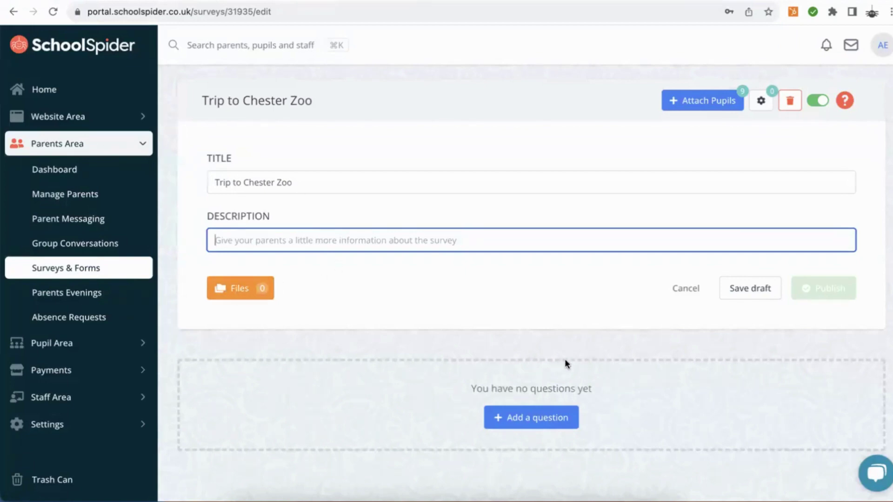
# Step: Add the question 'I give permission for my child to attend the Chester Zoo Trip'
pyautogui.click(525, 420)
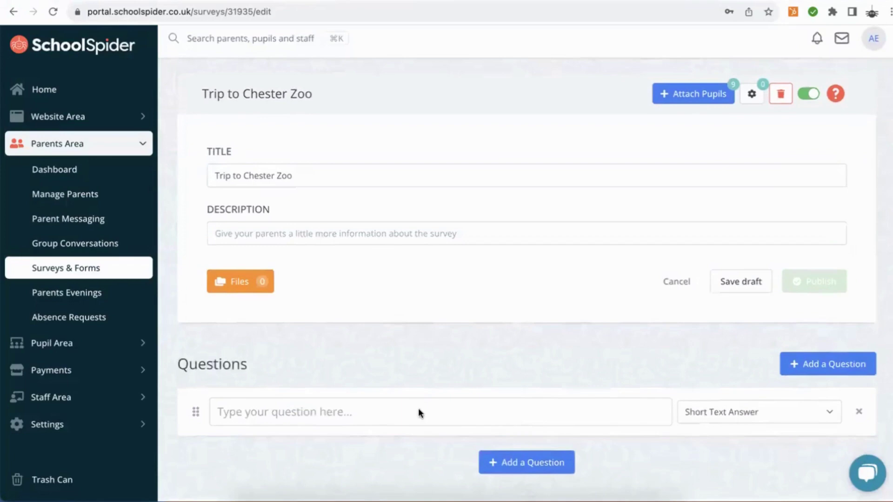
pyautogui.click(331, 410)
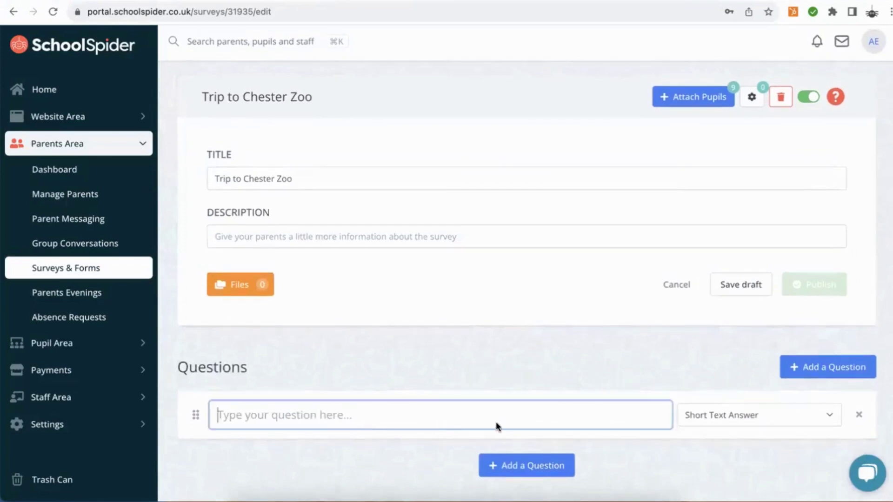
pyautogui.write('I')
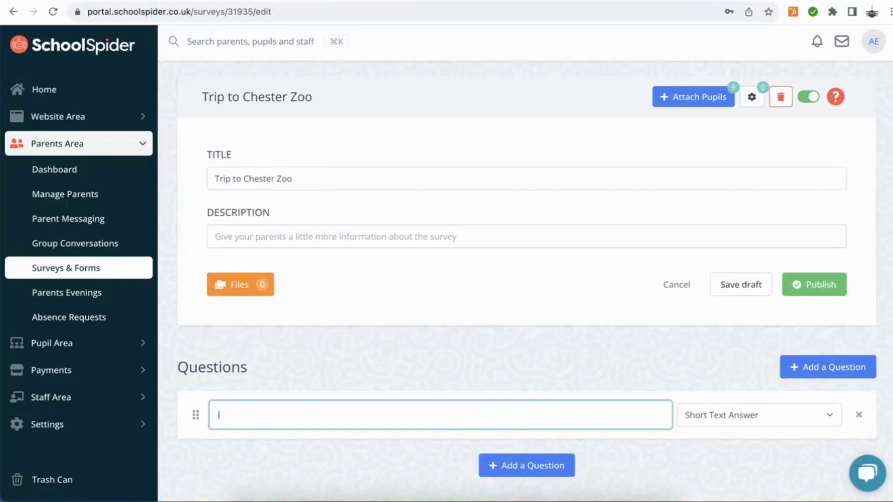
pyautogui.write(' give permission for ')
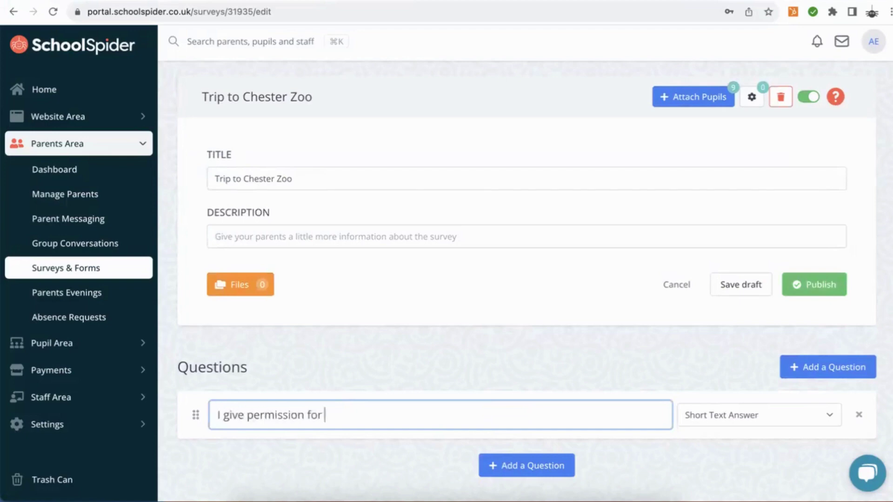
pyautogui.write('my child to attend the ')
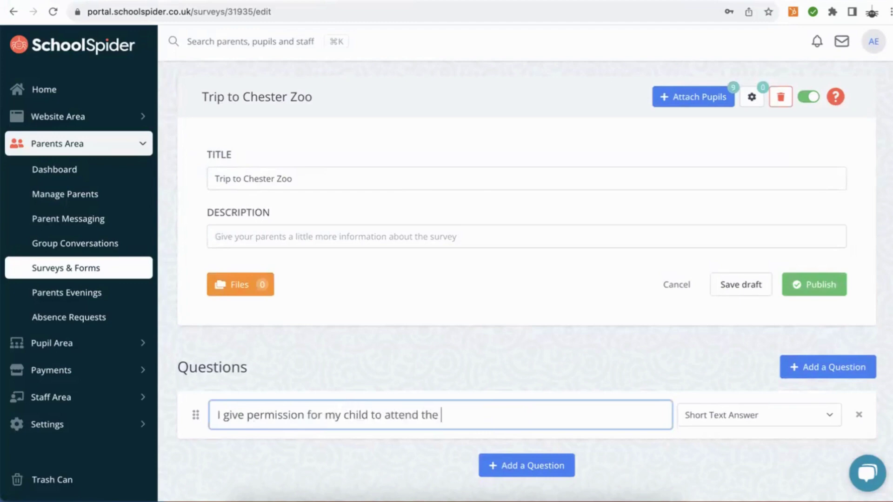
pyautogui.write('Chester Zoo Trip')
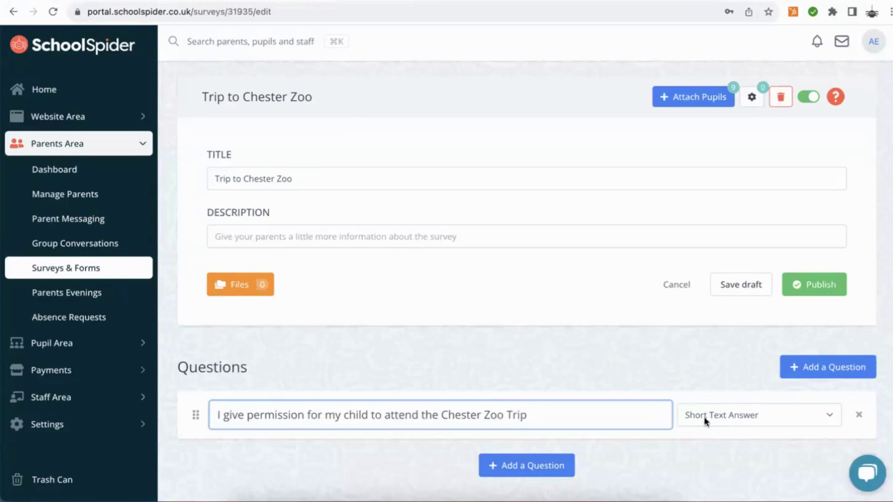
pyautogui.click(724, 414)
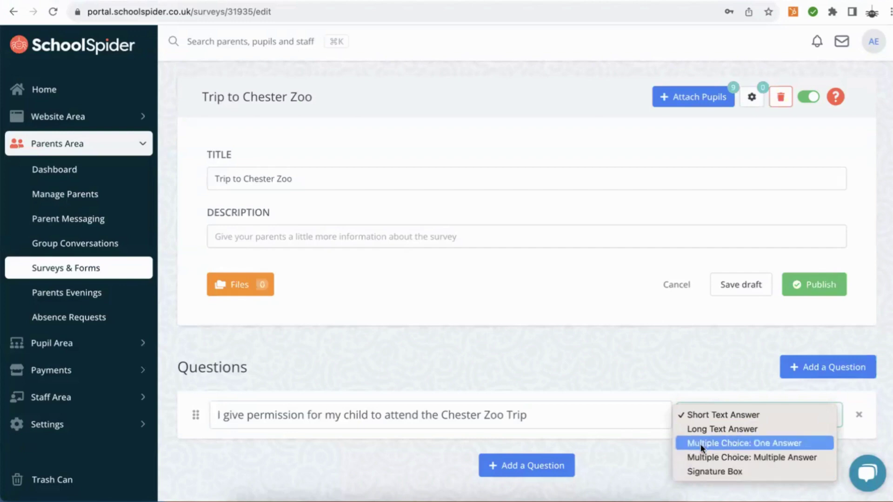
# Step: Set the permission question to Multiple Choice: One Answer with options Yes and No
pyautogui.click(743, 444)
pyautogui.scroll(-2, 742, 418)
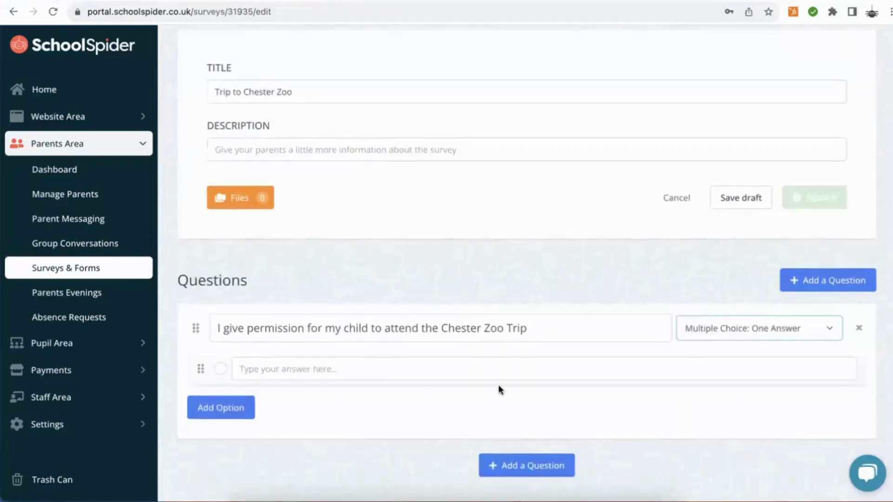
pyautogui.click(381, 370)
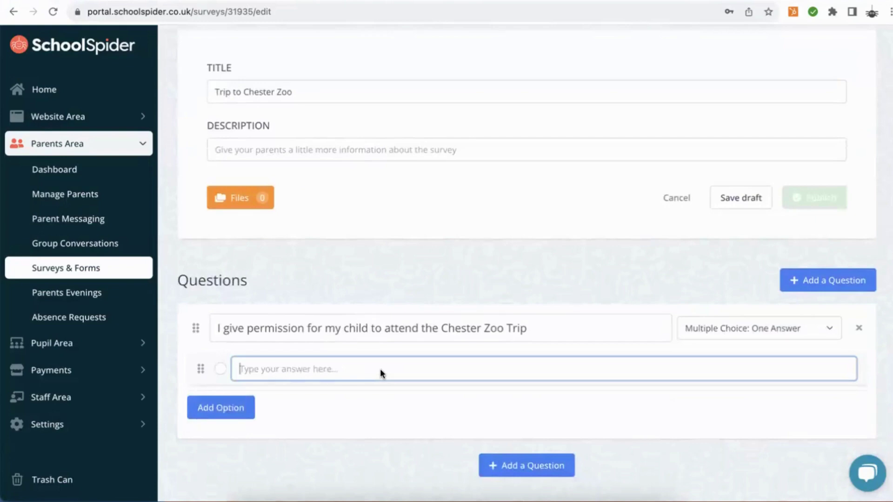
pyautogui.write('Ye')
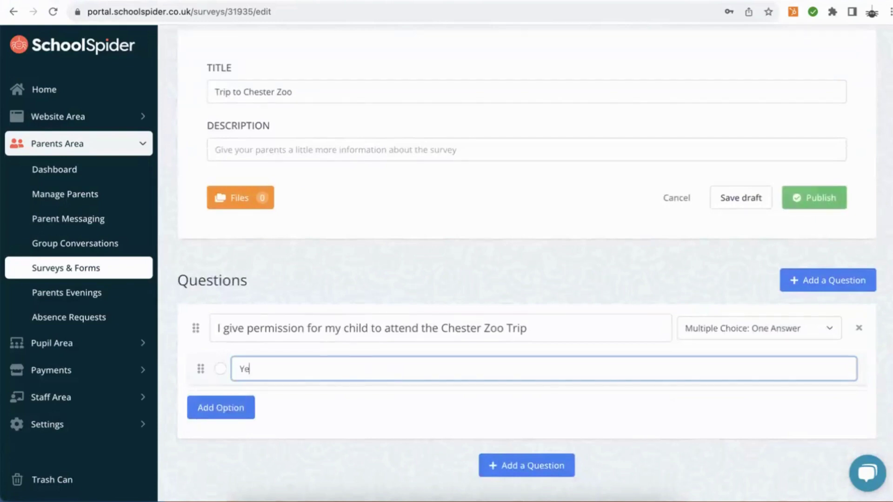
pyautogui.write('s')
pyautogui.press('Return')
pyautogui.write('No')
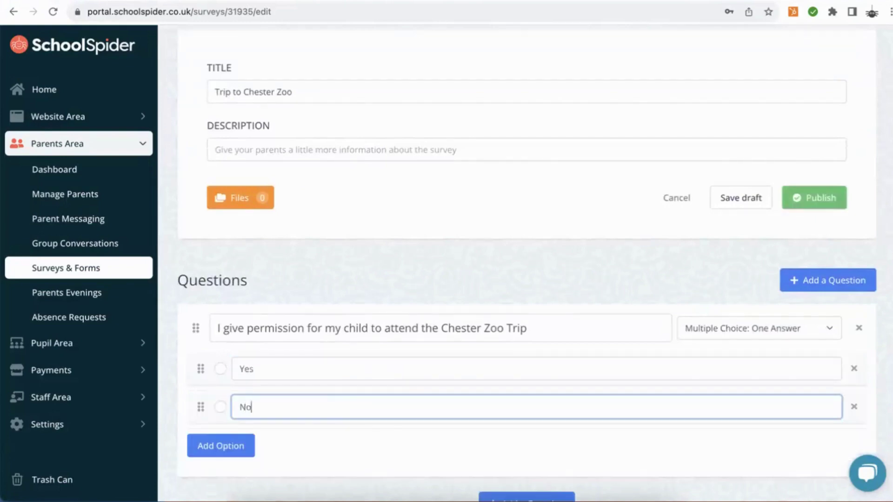
pyautogui.scroll(-2, 478, 313)
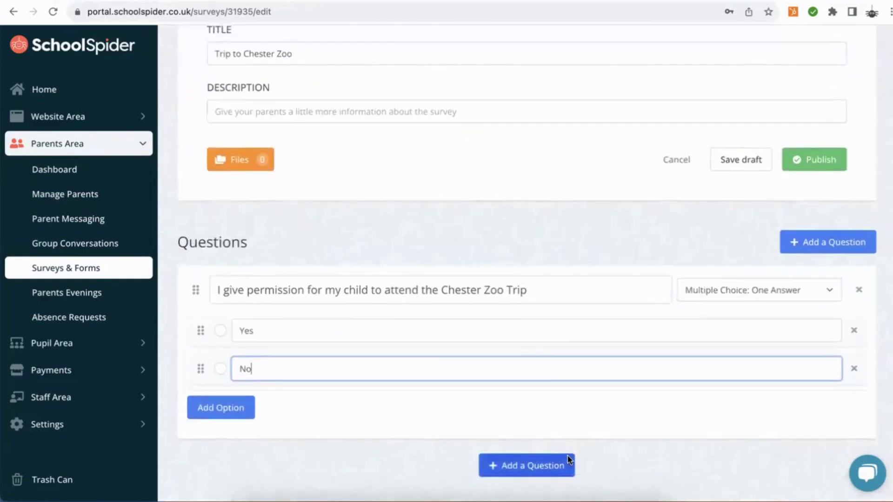
# Step: Add a single-choice question 'What would your child like for lunch on this day'
pyautogui.click(523, 466)
pyautogui.click(340, 414)
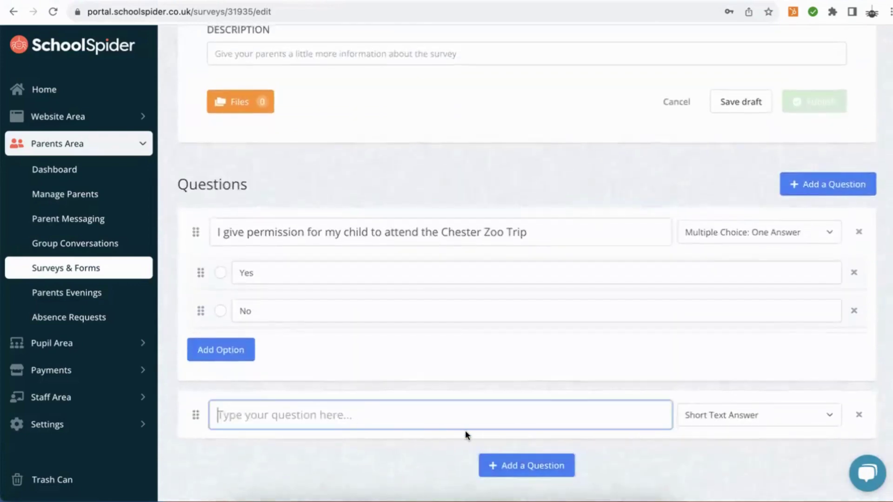
pyautogui.write('What wou')
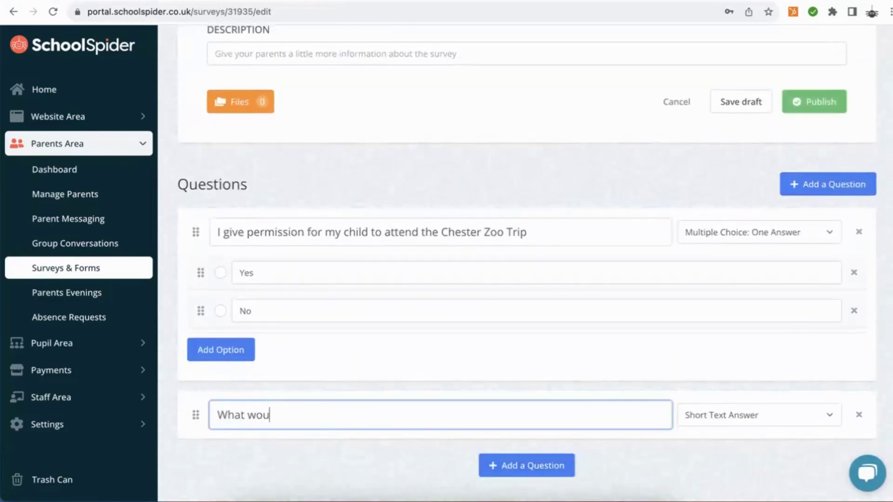
pyautogui.write('ld your child lik')
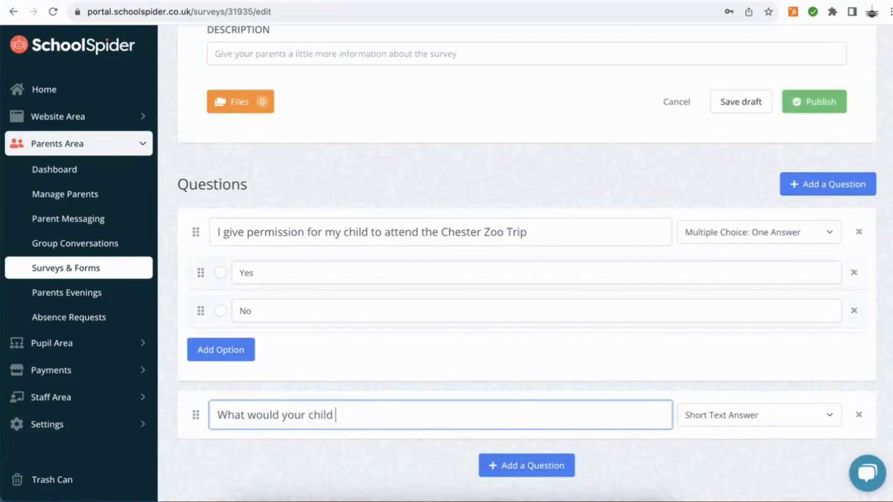
pyautogui.write('for lunch')
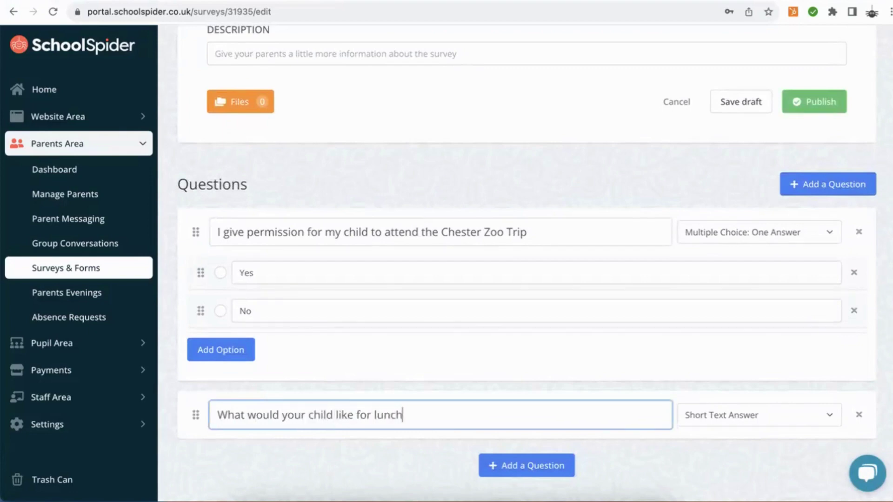
pyautogui.write(' on this day')
pyautogui.click(759, 416)
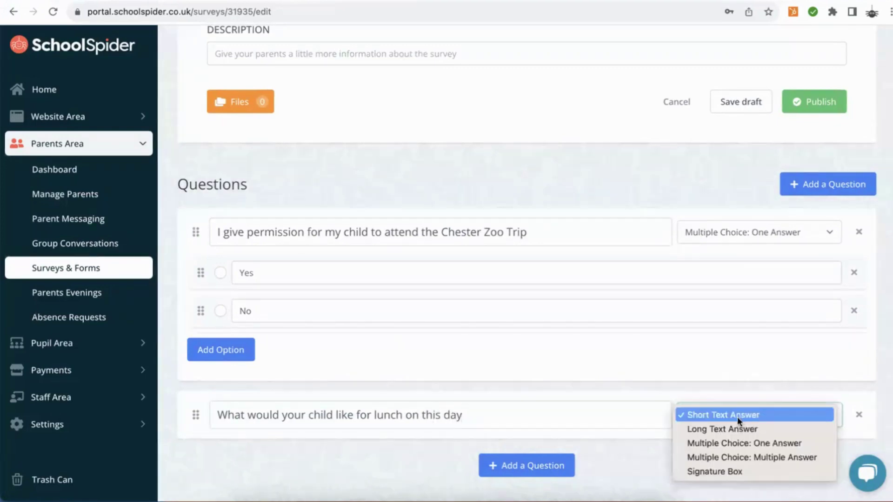
pyautogui.click(727, 444)
pyautogui.scroll(-2, 551, 426)
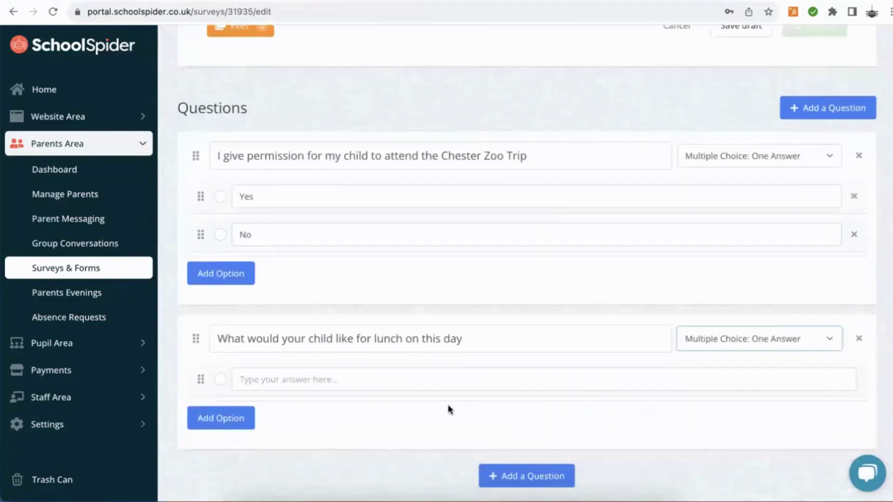
# Step: Give the lunch question options Ham sandwich, Tuna sandwich and Cheese sandwich
pyautogui.click(433, 381)
pyautogui.write('Ham')
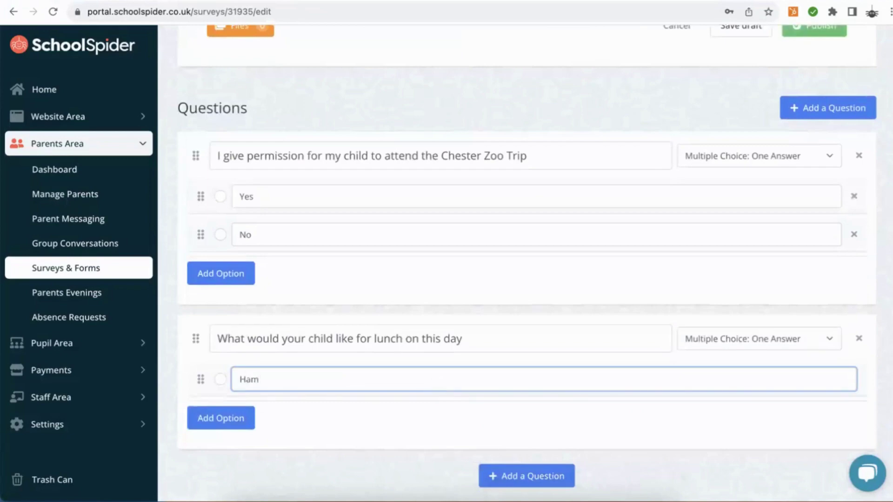
pyautogui.write(' sandwich')
pyautogui.press('Return')
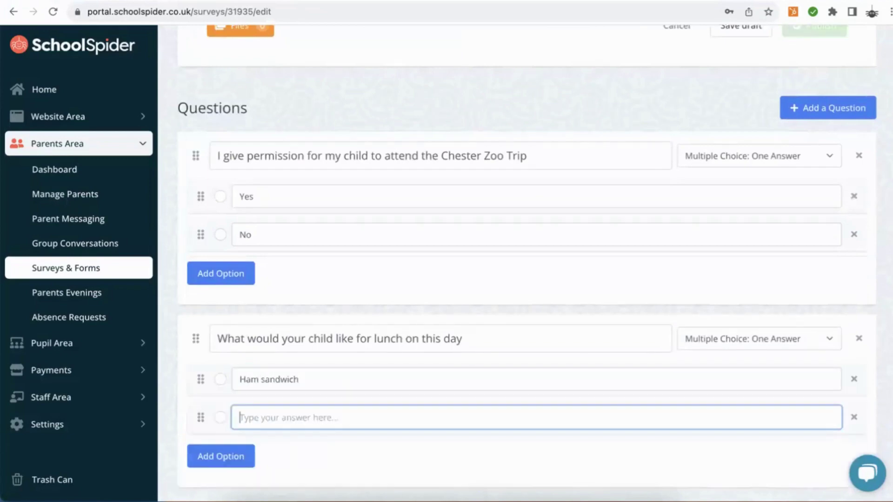
pyautogui.write('Tuna ')
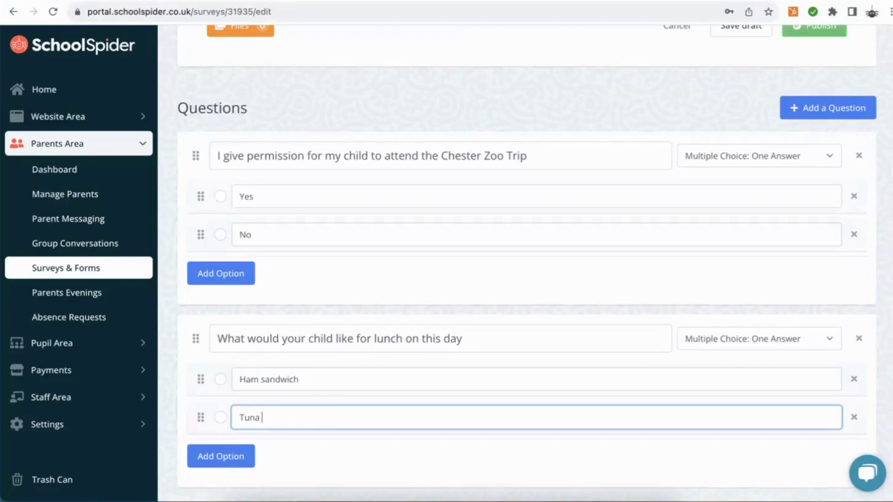
pyautogui.write('sandwich')
pyautogui.press('Return')
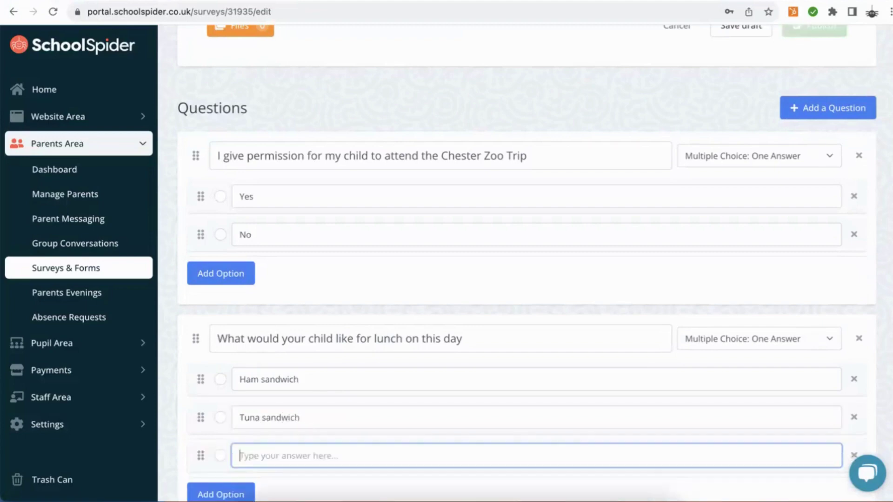
pyautogui.write('Cheese')
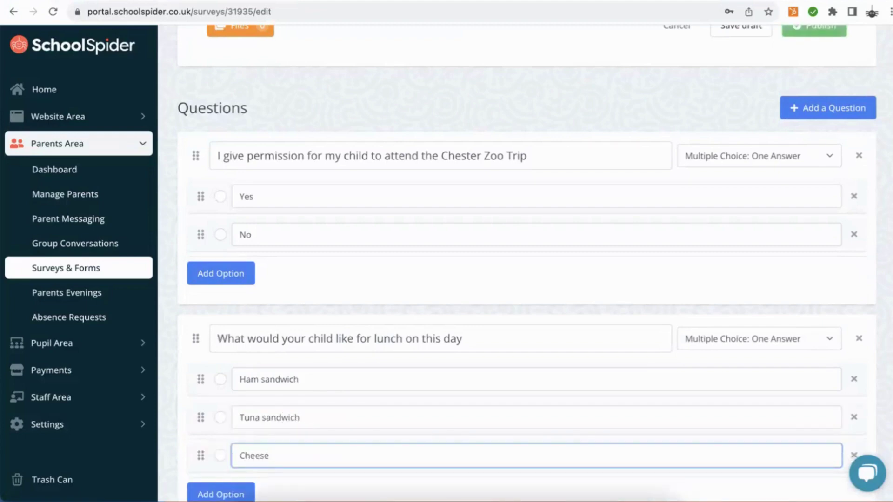
pyautogui.write(' sandwich')
# Step: Add a third question 'Please sign here' with a Signature Box answer type
pyautogui.scroll(-2, 702, 363)
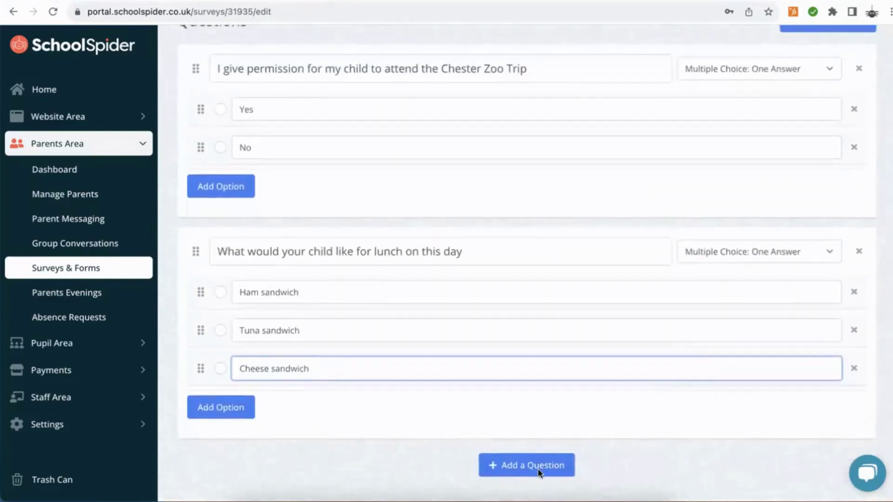
pyautogui.click(535, 467)
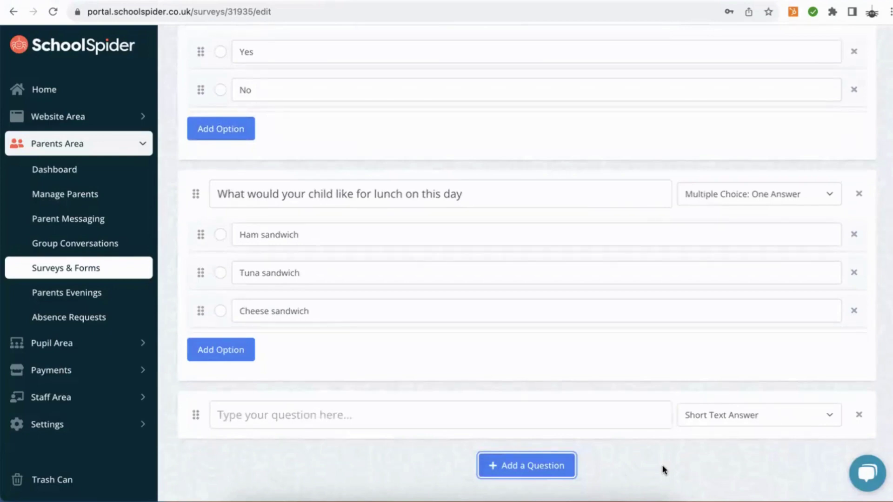
pyautogui.click(468, 421)
pyautogui.write('P')
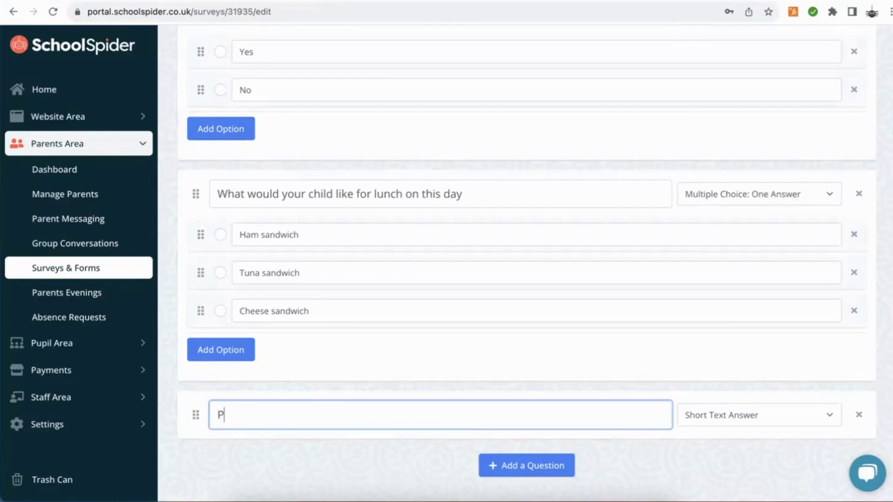
pyautogui.write('lease sign here')
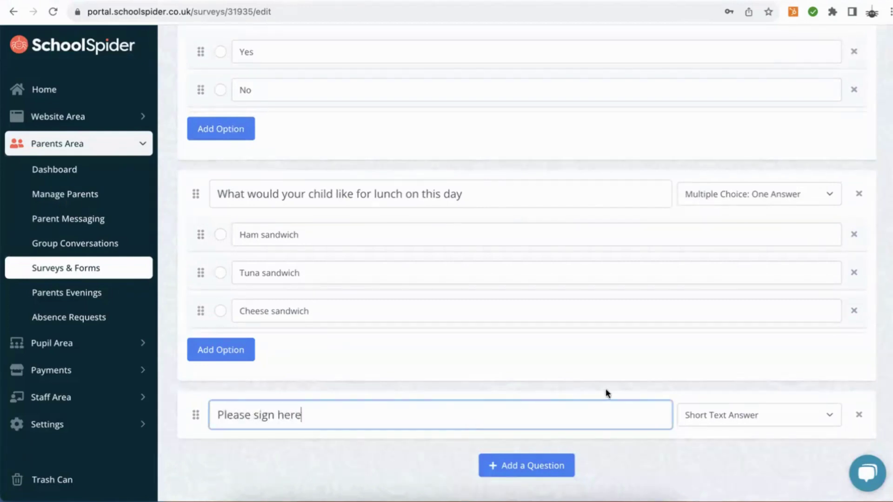
pyautogui.click(727, 414)
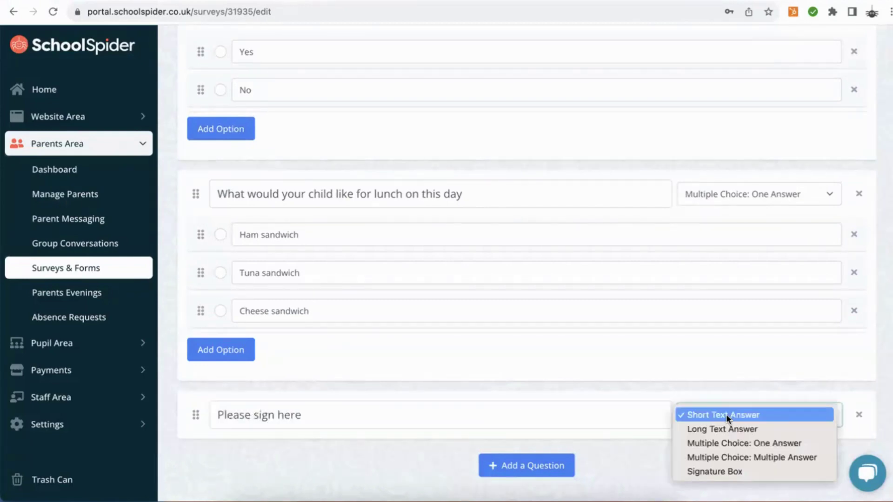
pyautogui.click(715, 471)
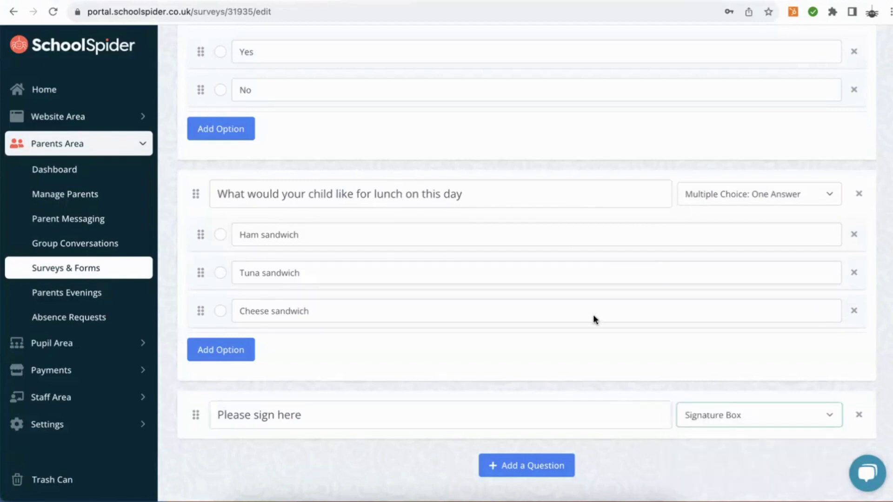
# Step: Publish the Trip to Chester Zoo survey and confirm notifying parents
pyautogui.scroll(3, 594, 316)
pyautogui.scroll(-3, 593, 317)
pyautogui.scroll(4, 592, 316)
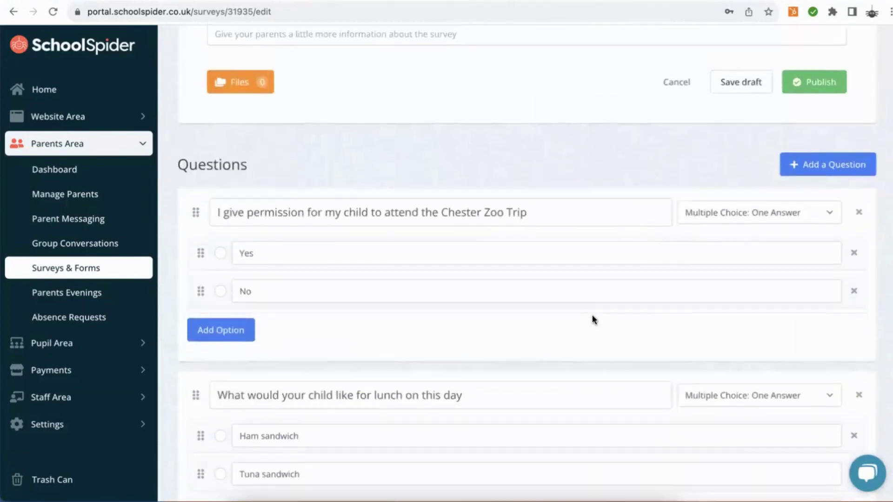
pyautogui.scroll(5, 593, 320)
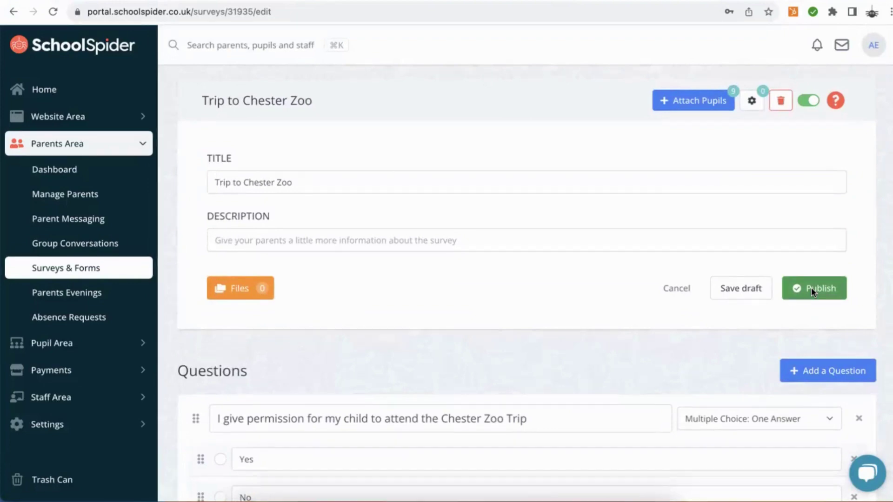
pyautogui.click(811, 288)
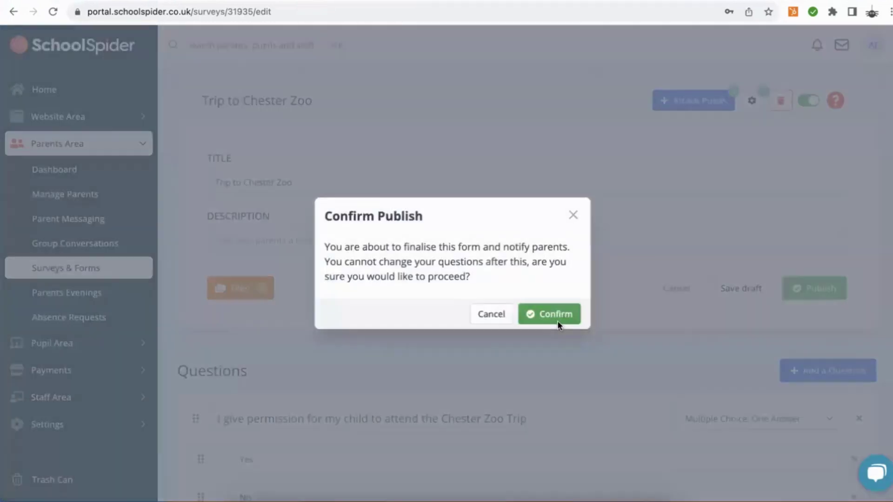
pyautogui.click(551, 314)
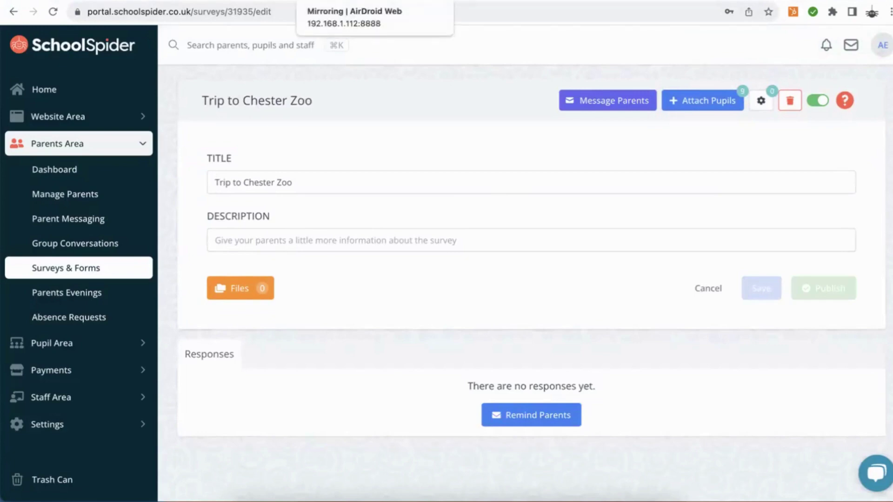
# Step: In AirDroid Web's mirrored phone, open the New Survey notification from the notification shade
pyautogui.click(359, 4)
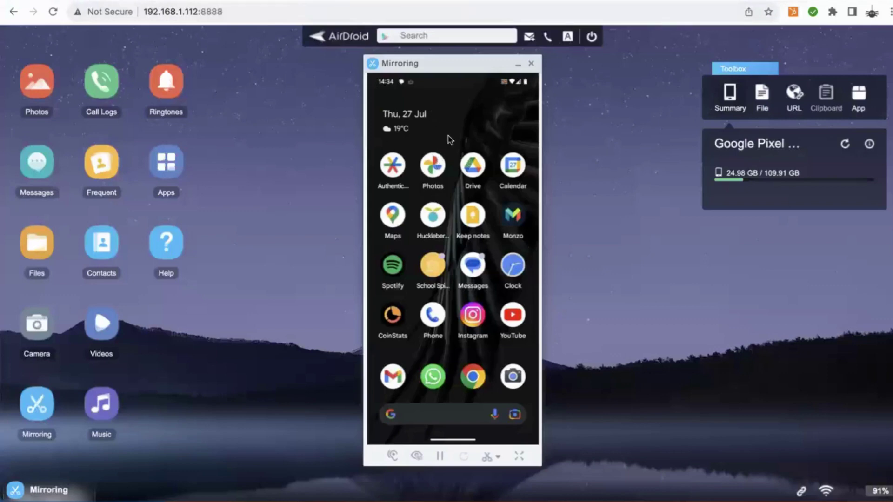
pyautogui.moveTo(409, 85); pyautogui.dragTo(414, 142)
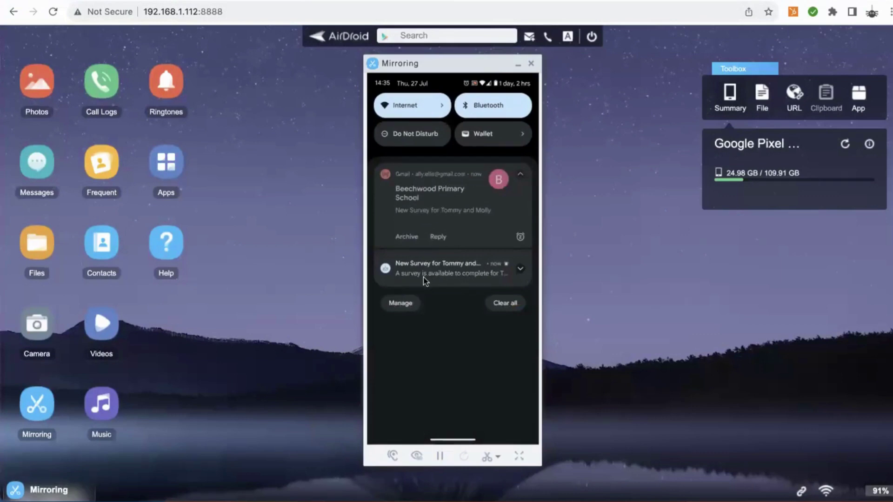
pyautogui.click(452, 271)
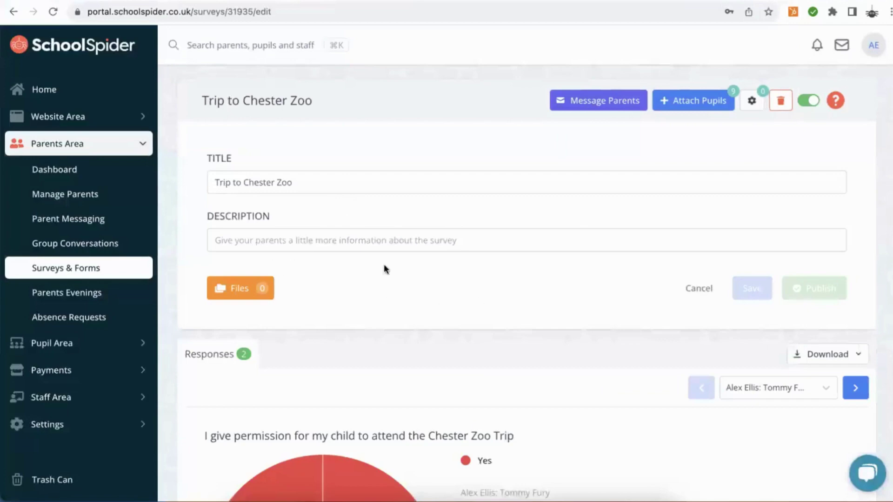
pyautogui.scroll(-5, 384, 265)
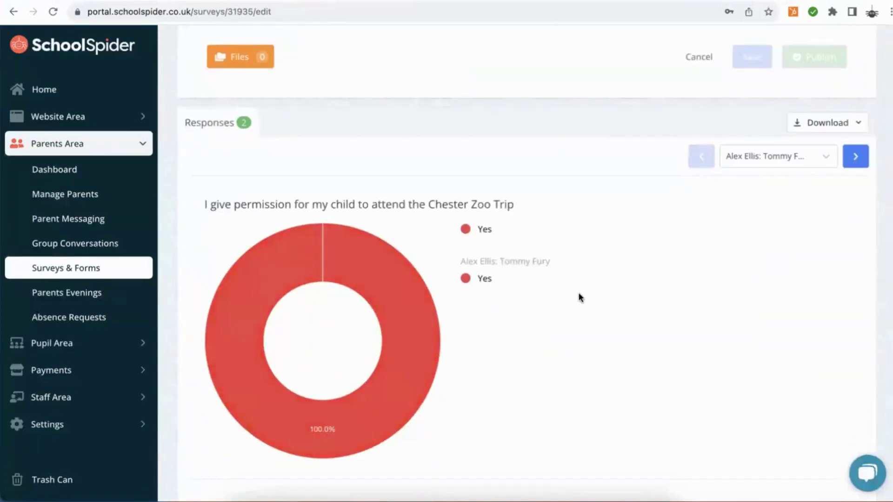
pyautogui.scroll(-2, 579, 293)
pyautogui.scroll(-7, 579, 295)
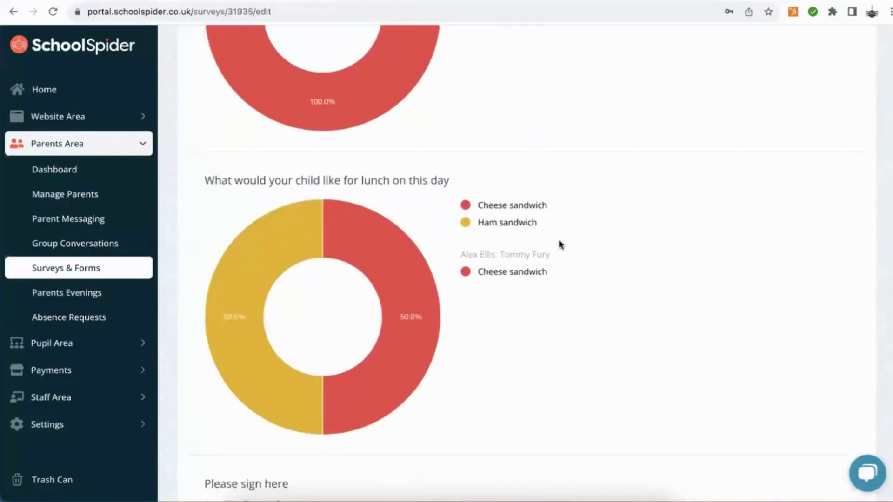
pyautogui.scroll(3, 563, 245)
pyautogui.scroll(-3, 563, 246)
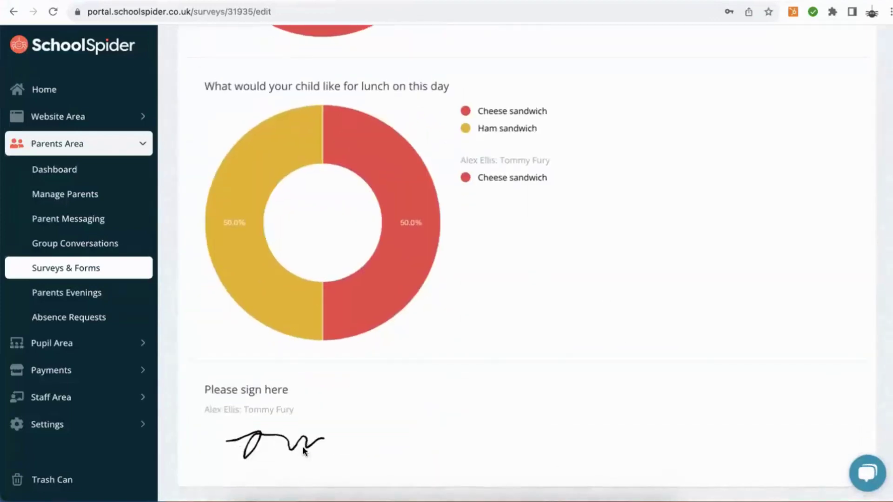
pyautogui.scroll(6, 499, 428)
pyautogui.scroll(8, 498, 428)
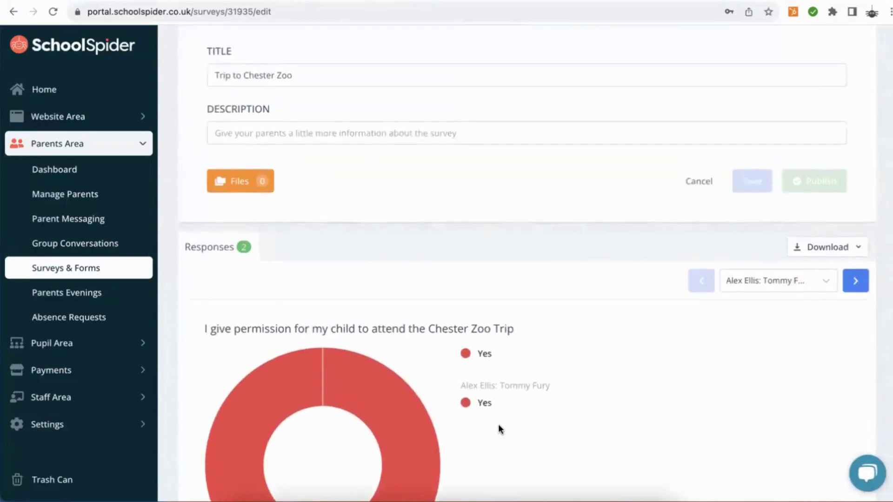
pyautogui.click(847, 356)
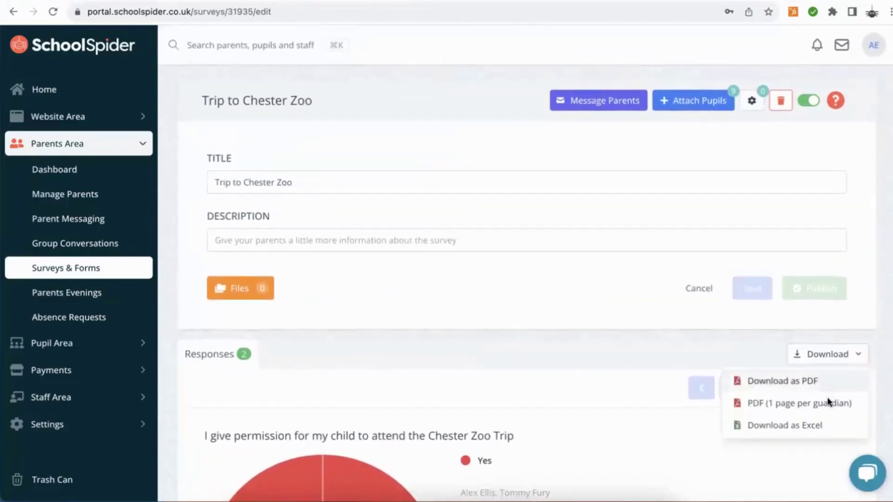
pyautogui.click(588, 362)
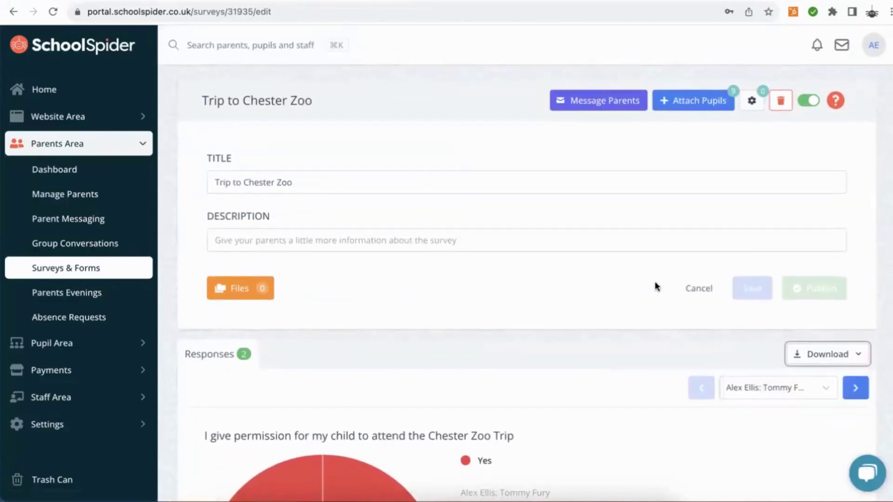
pyautogui.click(593, 108)
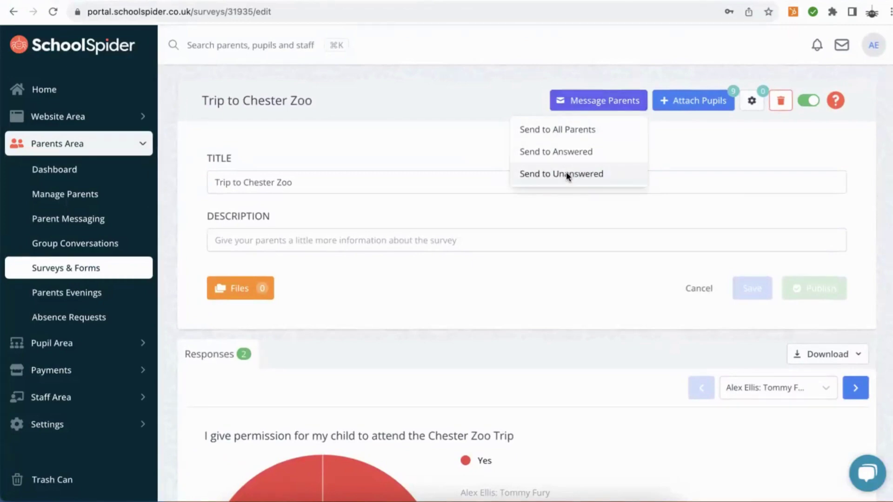
pyautogui.click(566, 129)
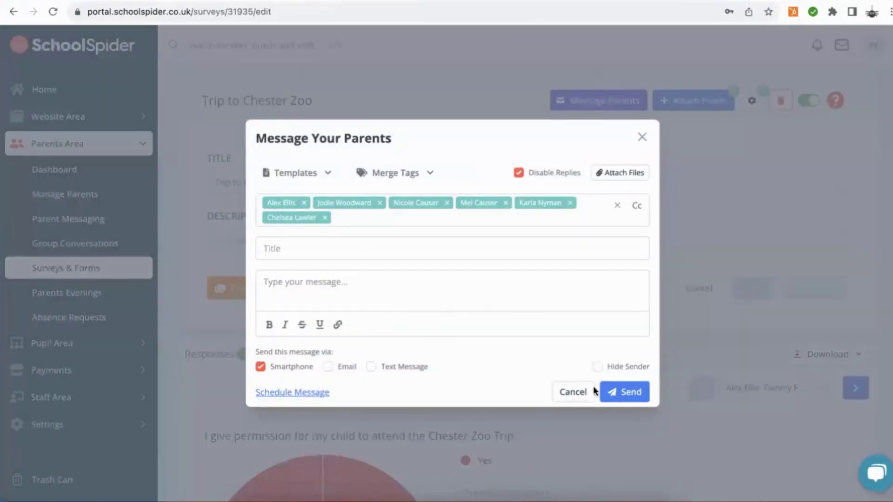
pyautogui.click(789, 346)
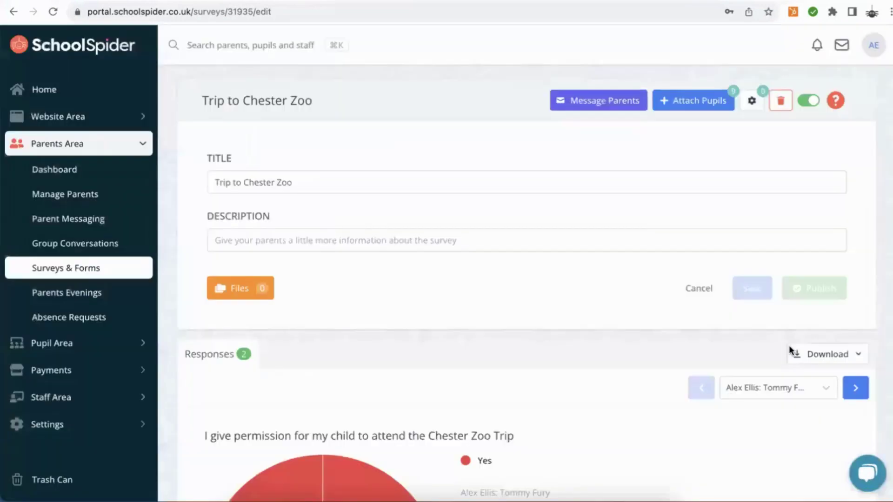